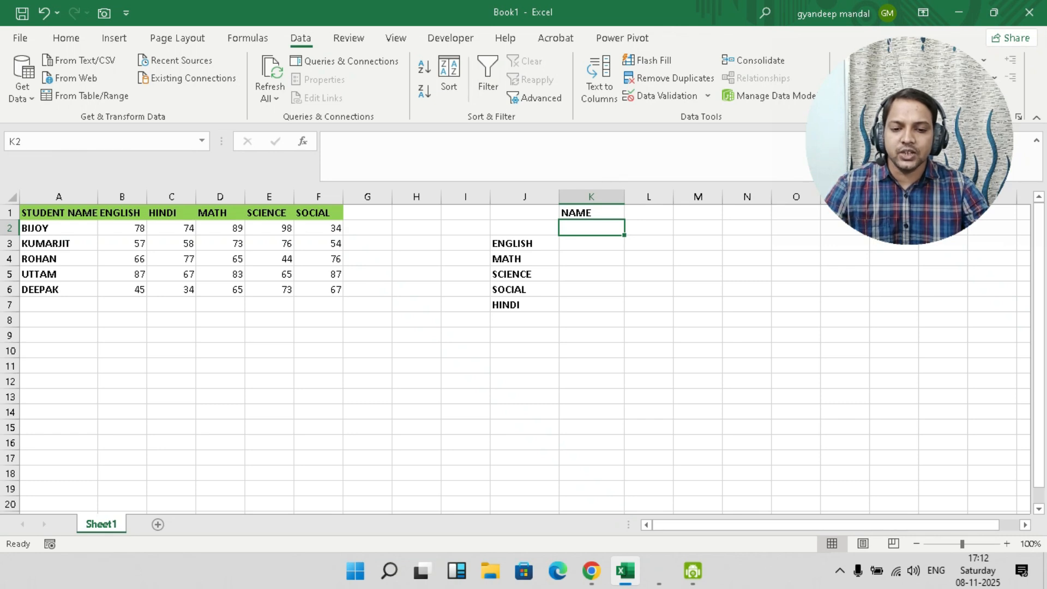
Add list data validation to cell K2, using the student names in =$A$2:$A$6 as the source.
left_click(660, 95)
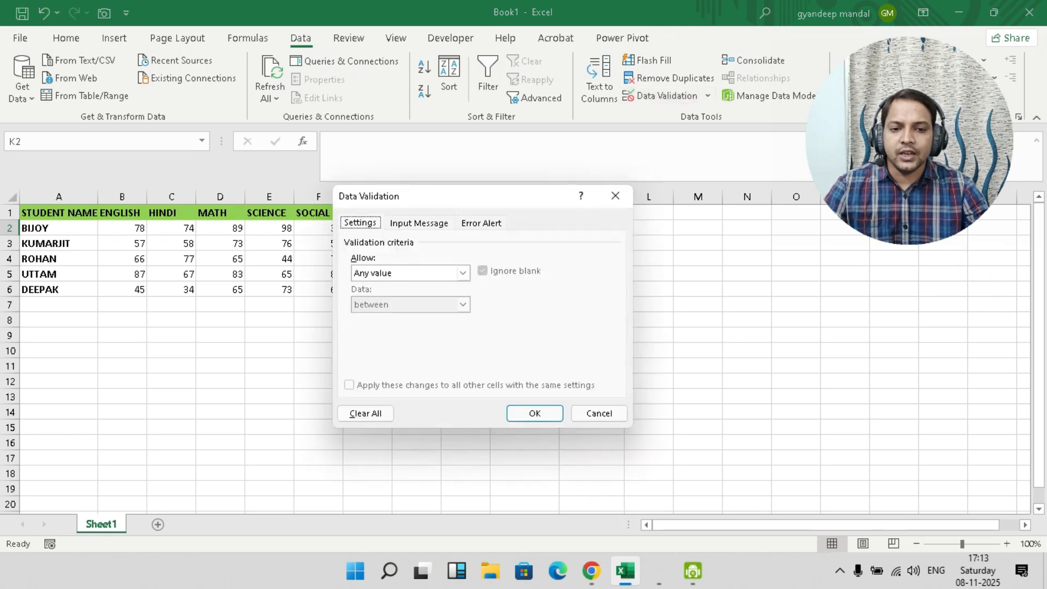
left_click(464, 274)
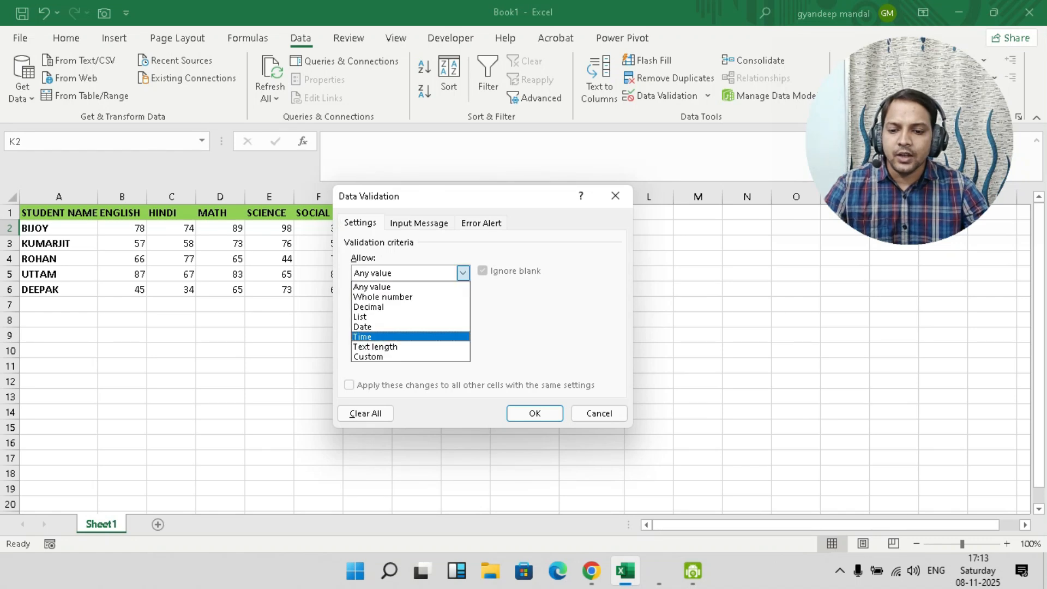
left_click(404, 316)
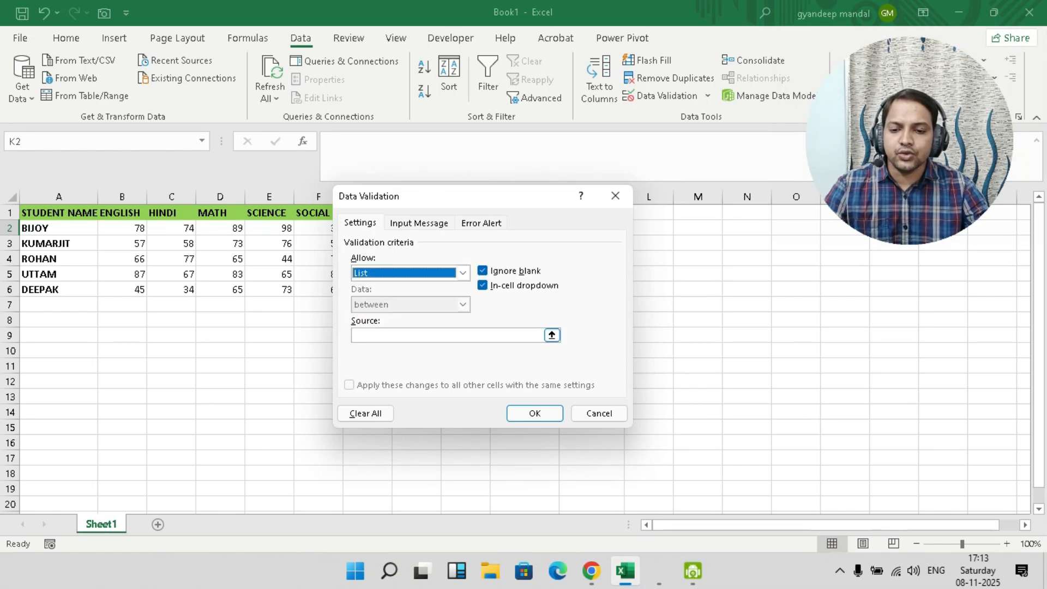
left_click(448, 335)
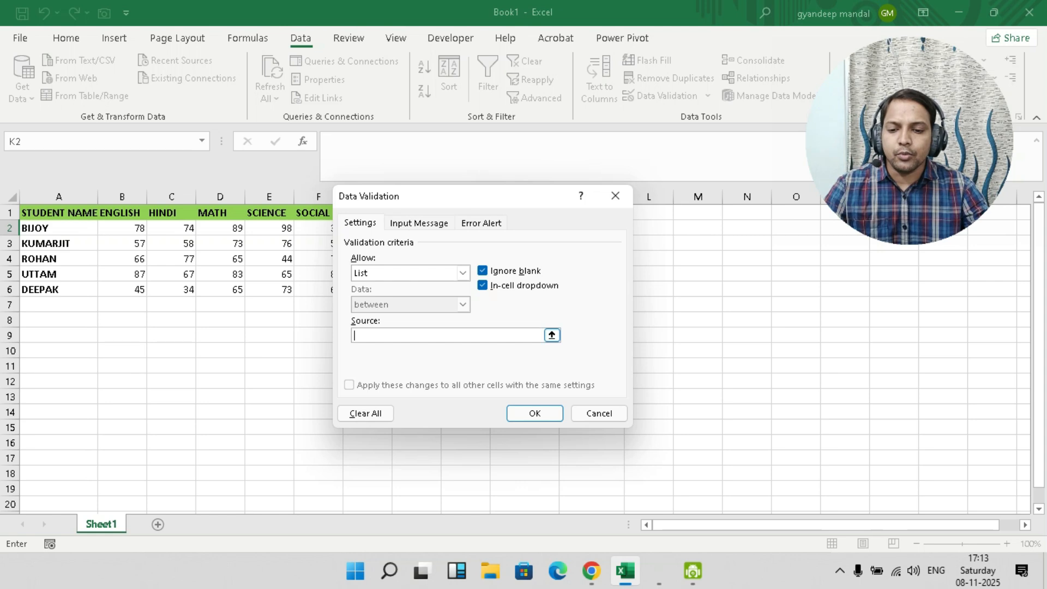
left_click_drag(57, 228, 90, 295)
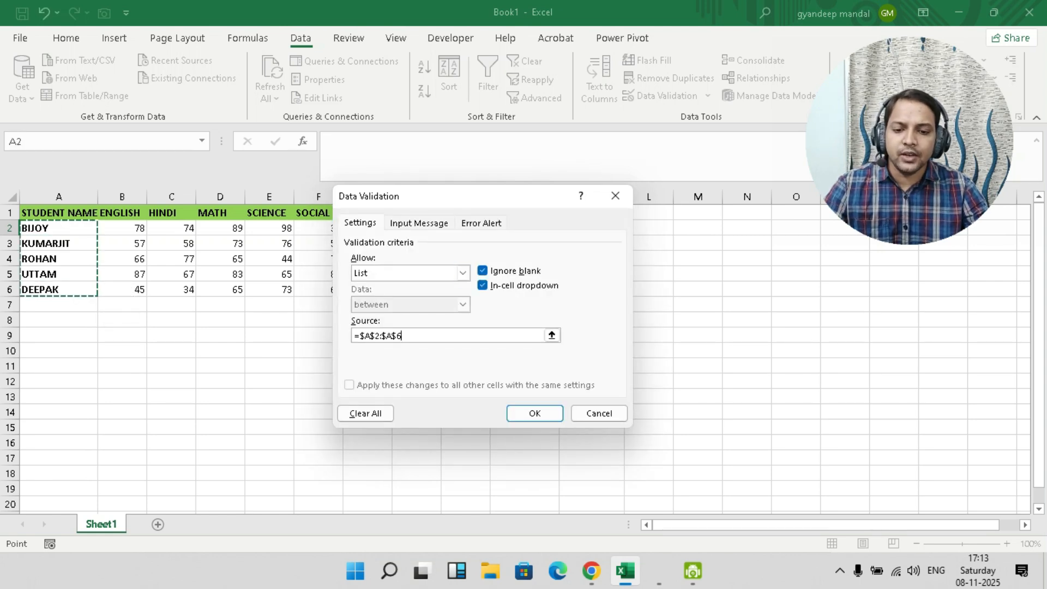
left_click(534, 412)
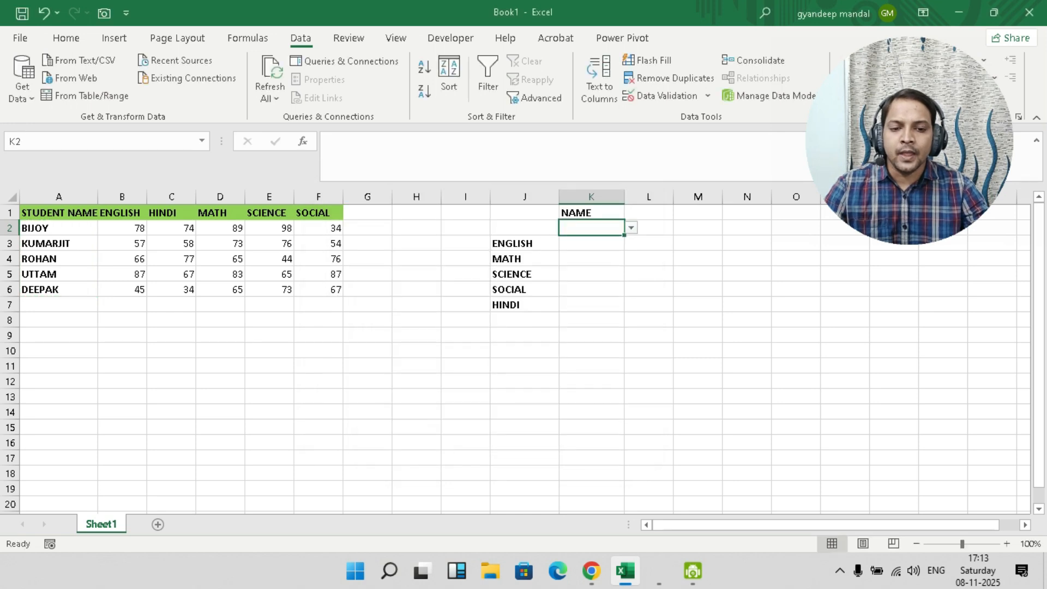
Choose the fourth student's name from the dropdown list in cell K2.
key("alt+Down")
key("Down")
key("Return")
key("alt+Down")
key("Down")
key("Down")
key("Return")
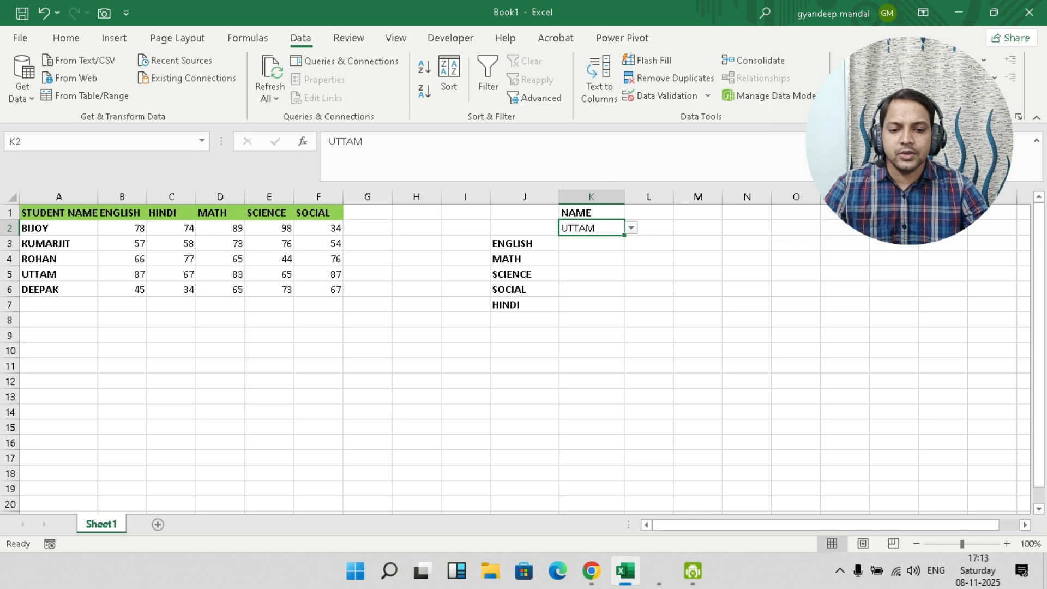
Start an INDEX formula in cell K3 beside ENGLISH, with the marks range as the absolute array $B$2:$F$6.
left_click(591, 243)
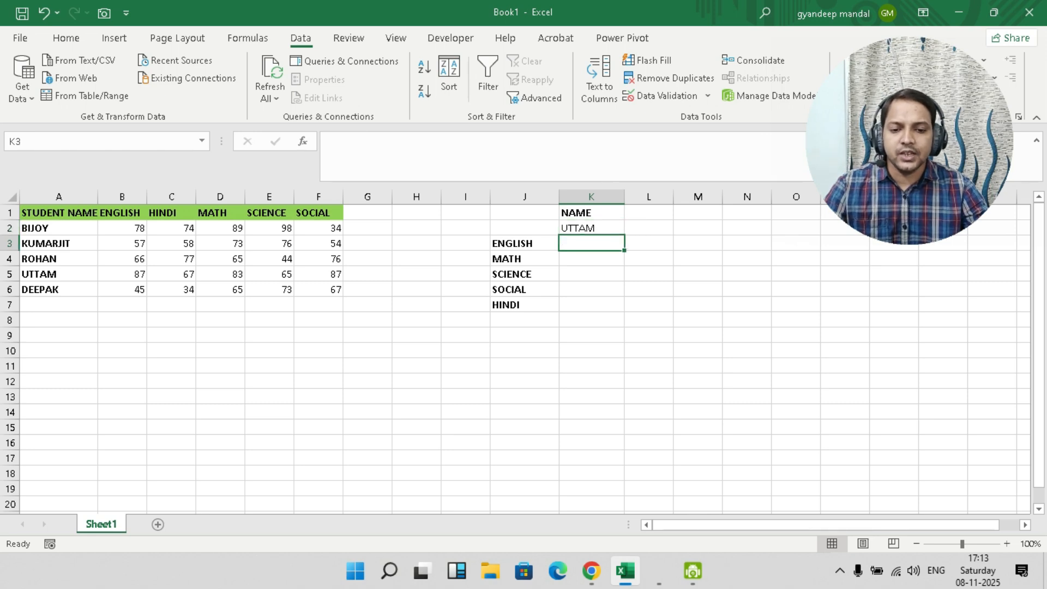
left_click(648, 320)
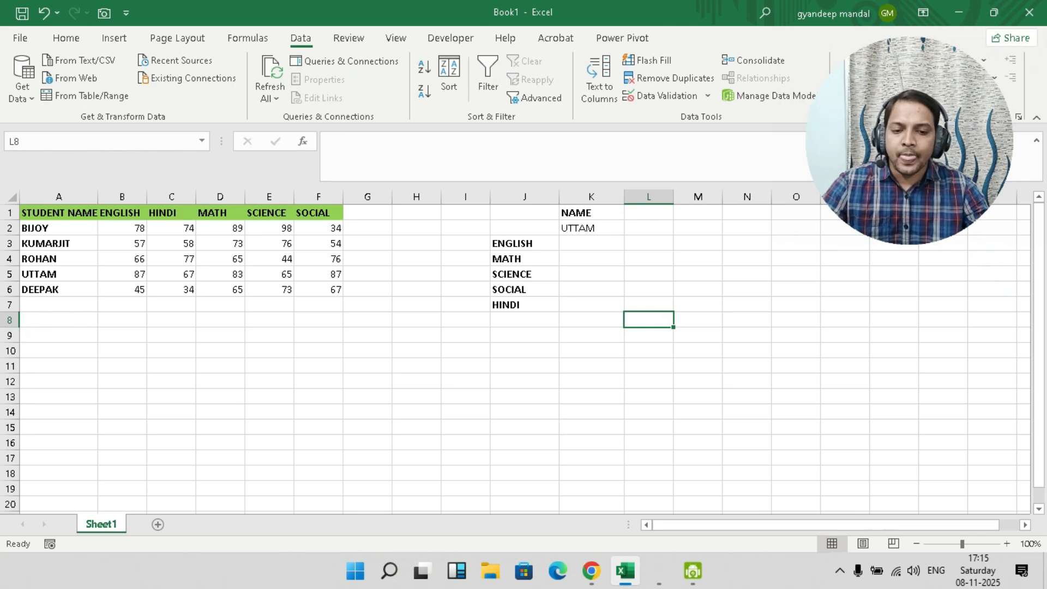
left_click(592, 243)
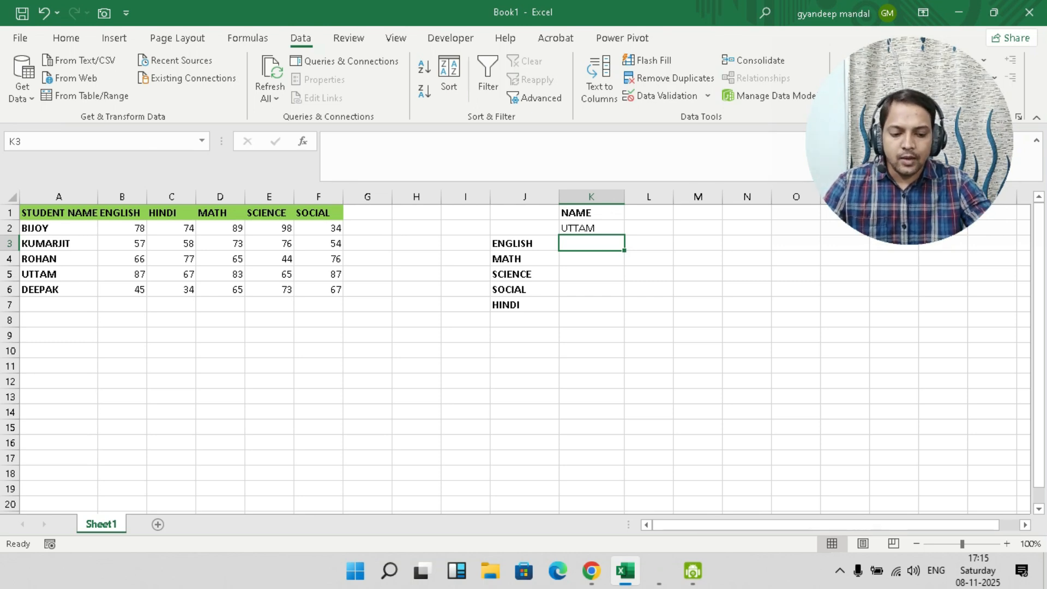
type("=")
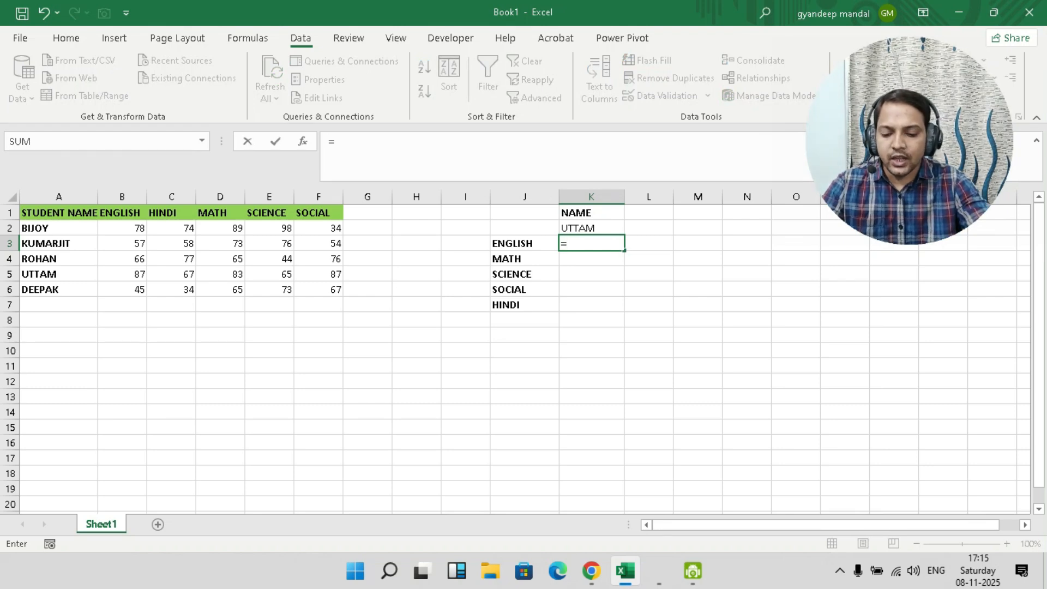
type("INDEX(")
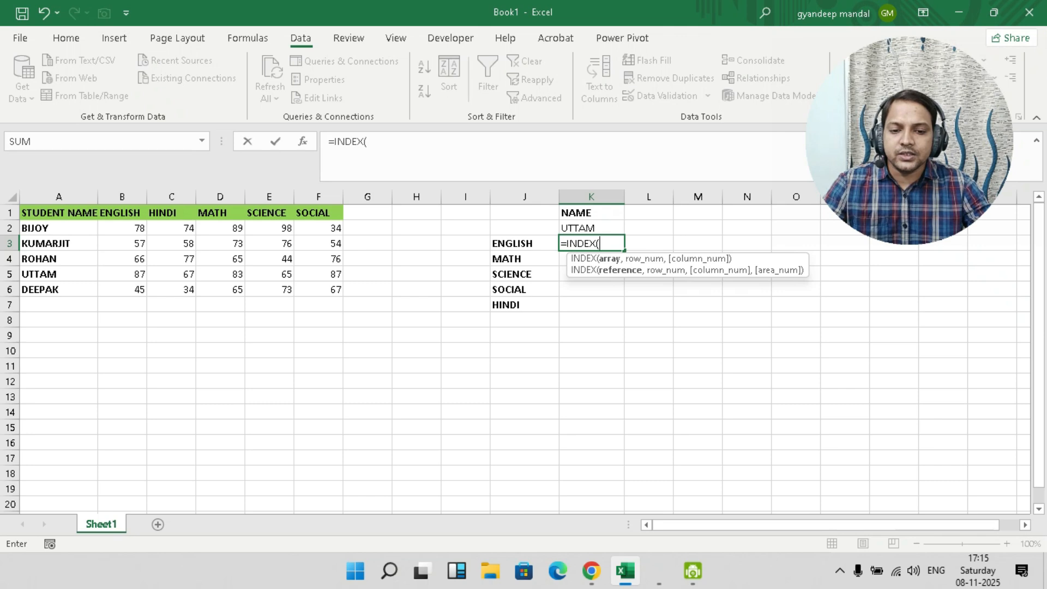
left_click_drag(122, 228, 337, 290)
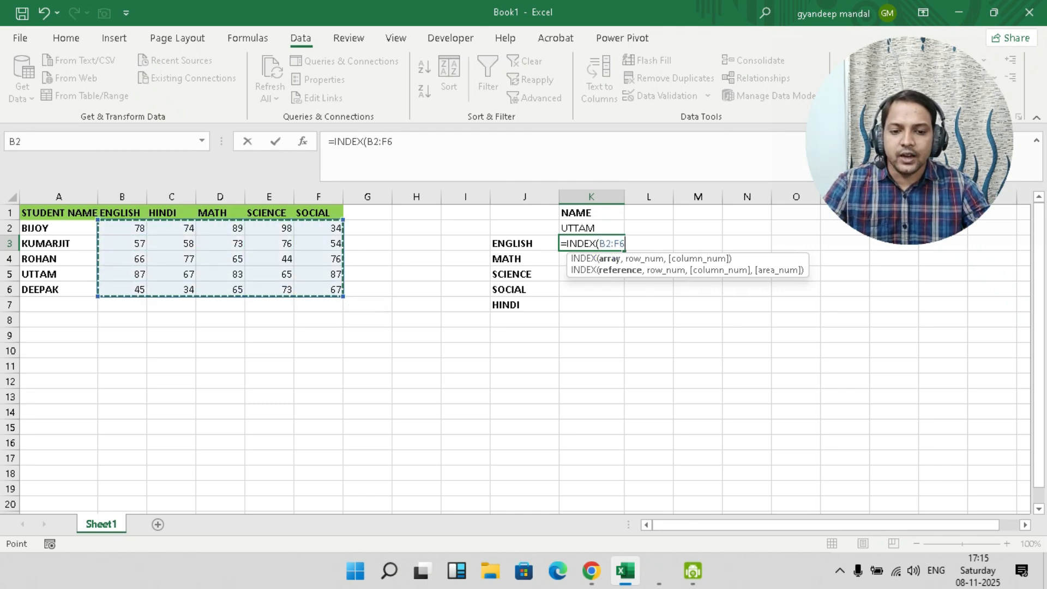
type(",")
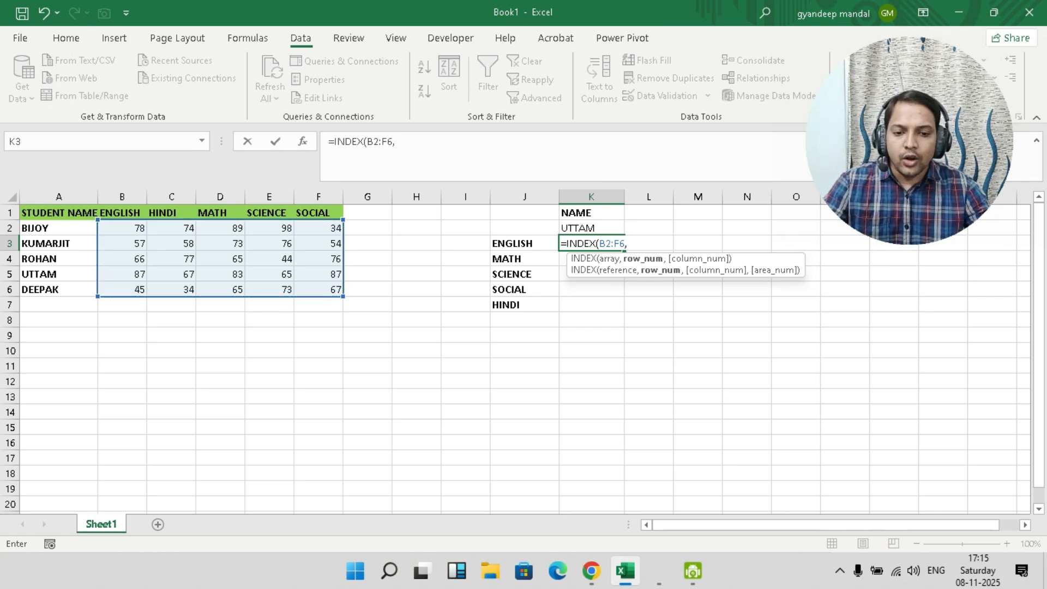
left_click_drag(599, 243, 625, 243)
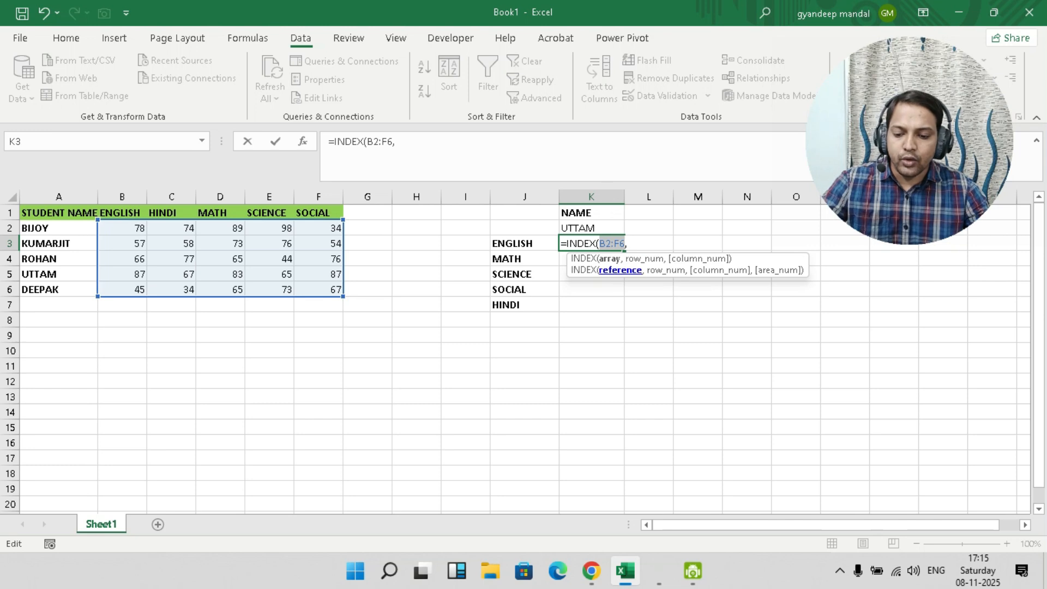
key("F4")
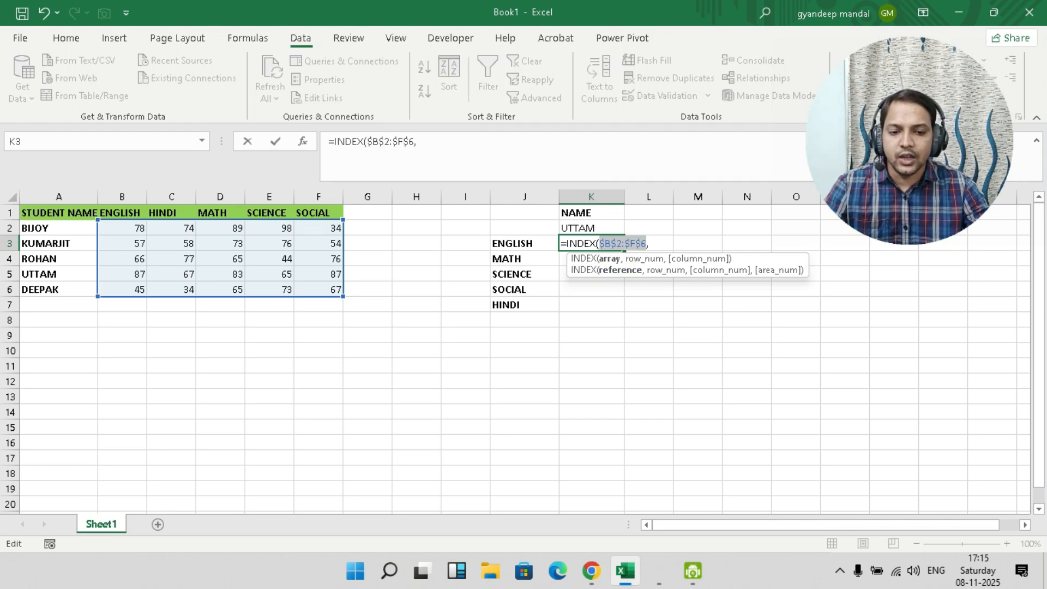
left_click(650, 243)
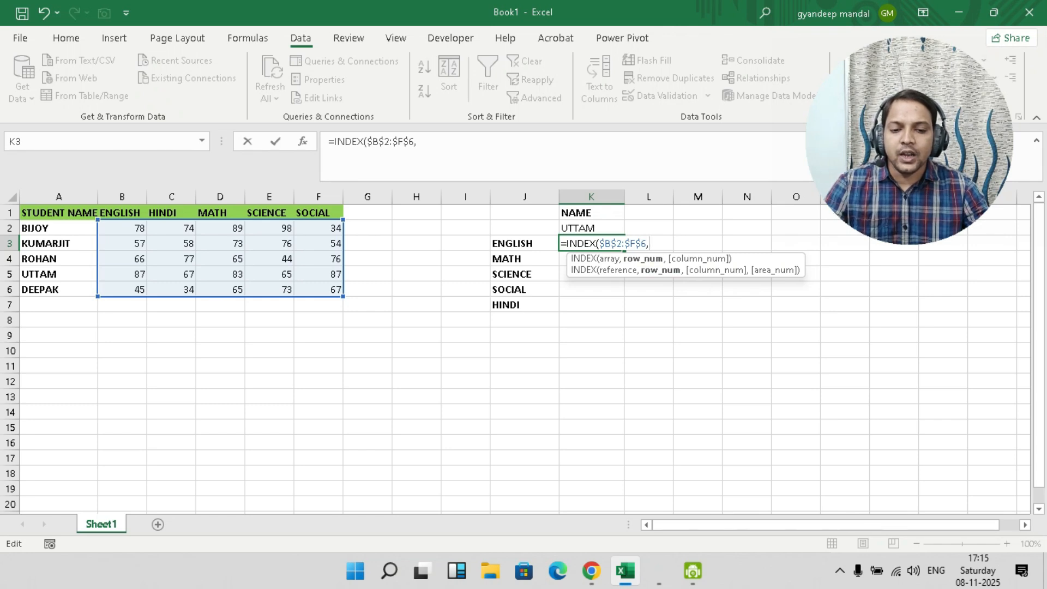
Add MATCH(K2,A2:A6,0) as the row argument of the INDEX formula and open a second MATCH for the column argument.
type("MATC")
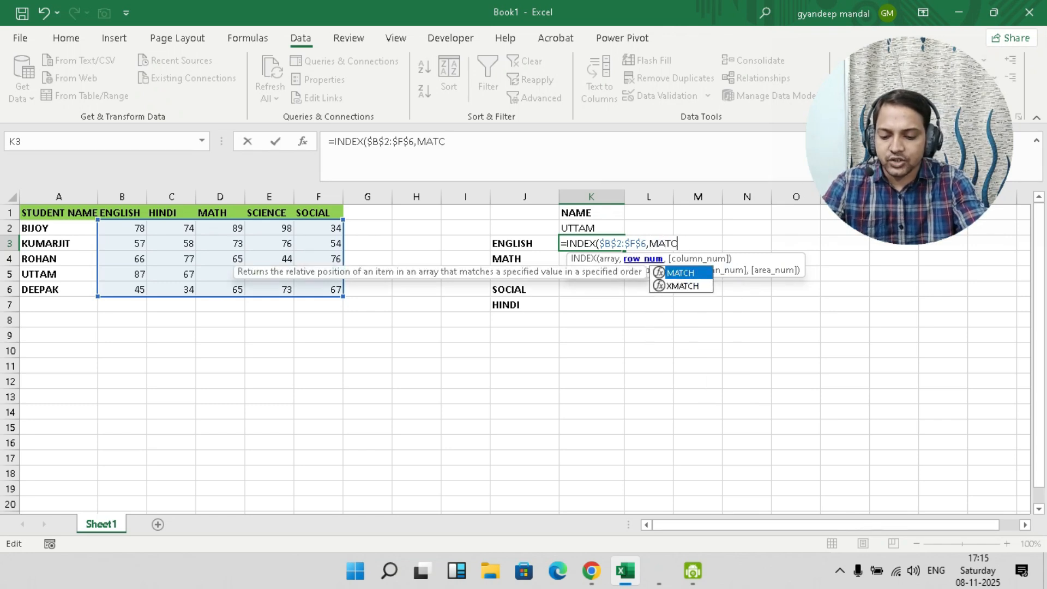
type("H(")
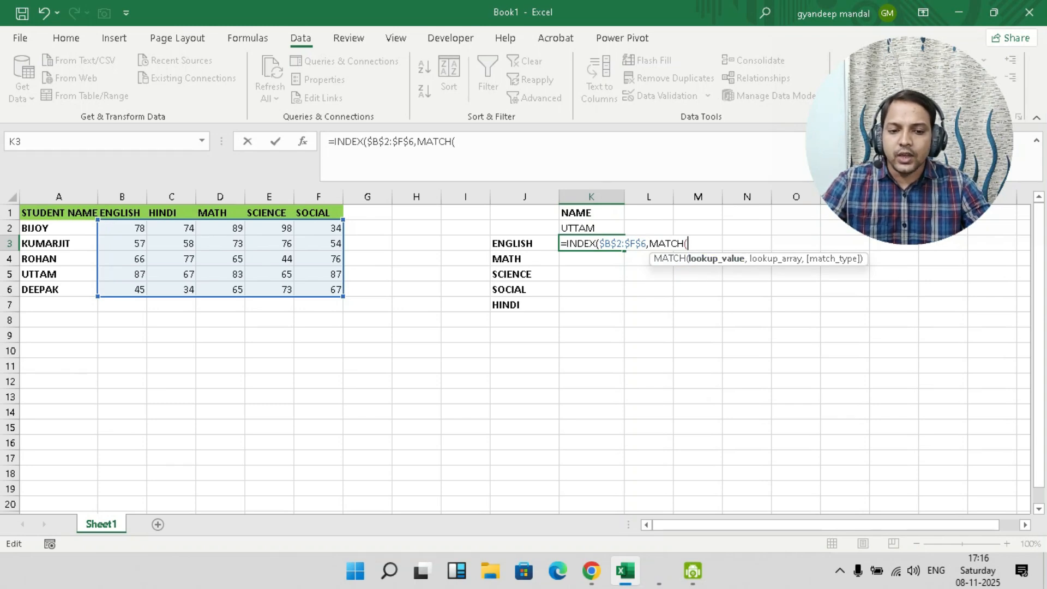
left_click(592, 228)
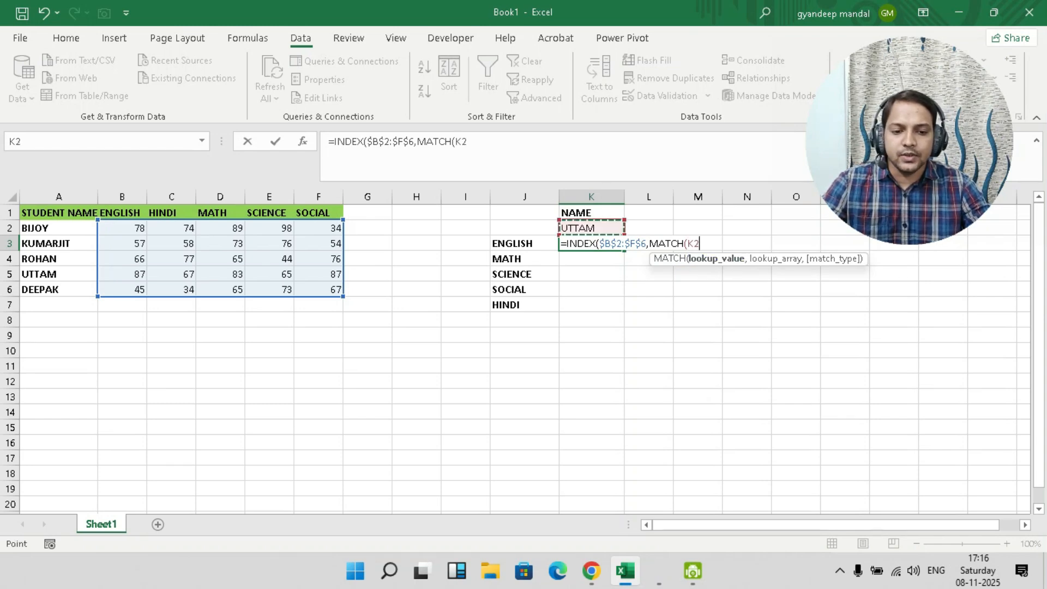
type(",")
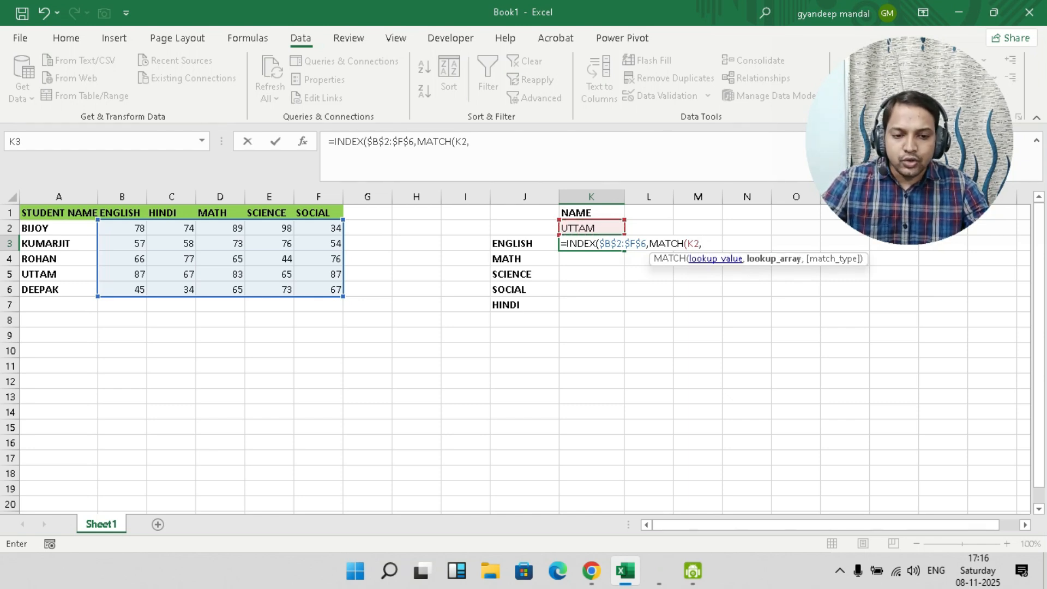
left_click_drag(59, 228, 59, 289)
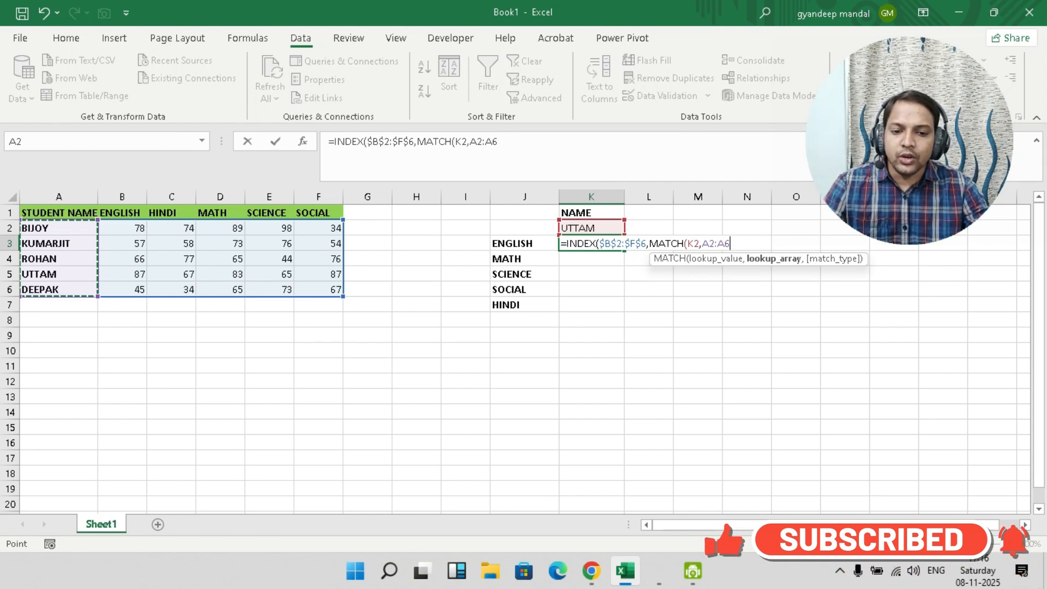
type(",0)")
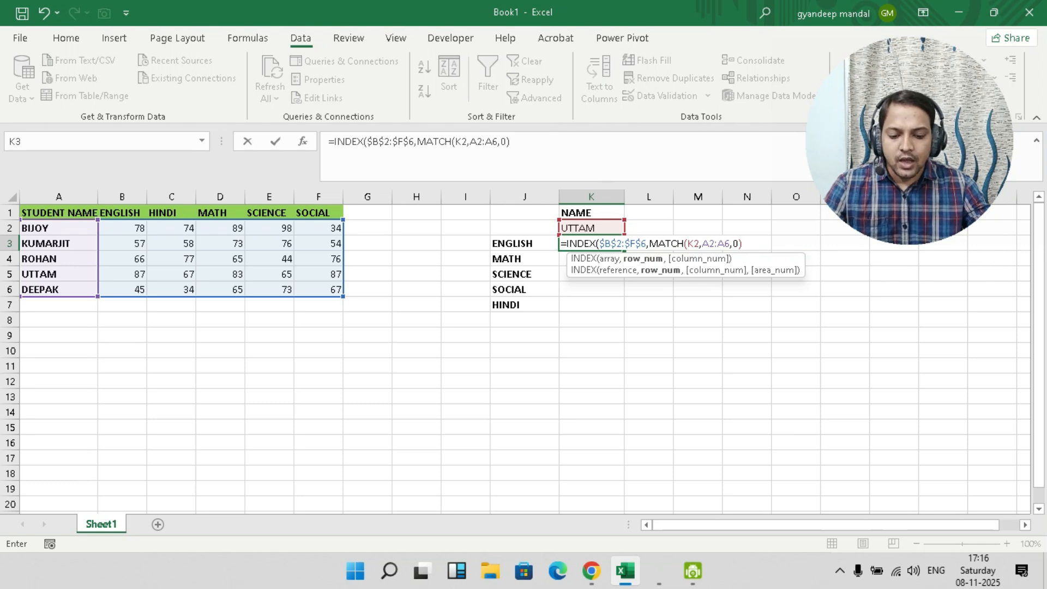
type(",MATCH(")
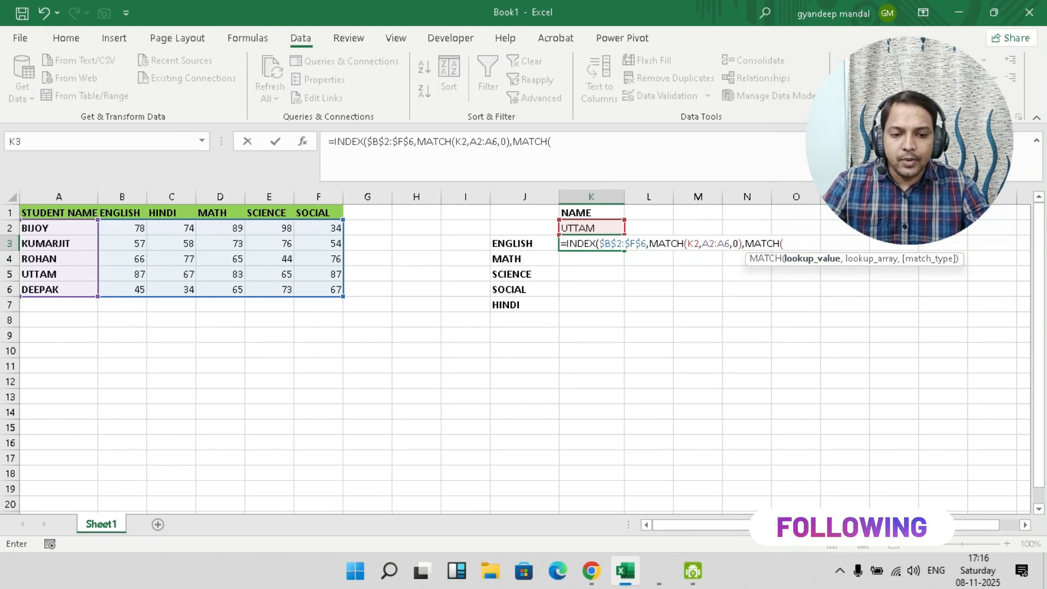
Lock the rows of the first MATCH's references so they read K$2 and A$2:A$6.
double_click(693, 244)
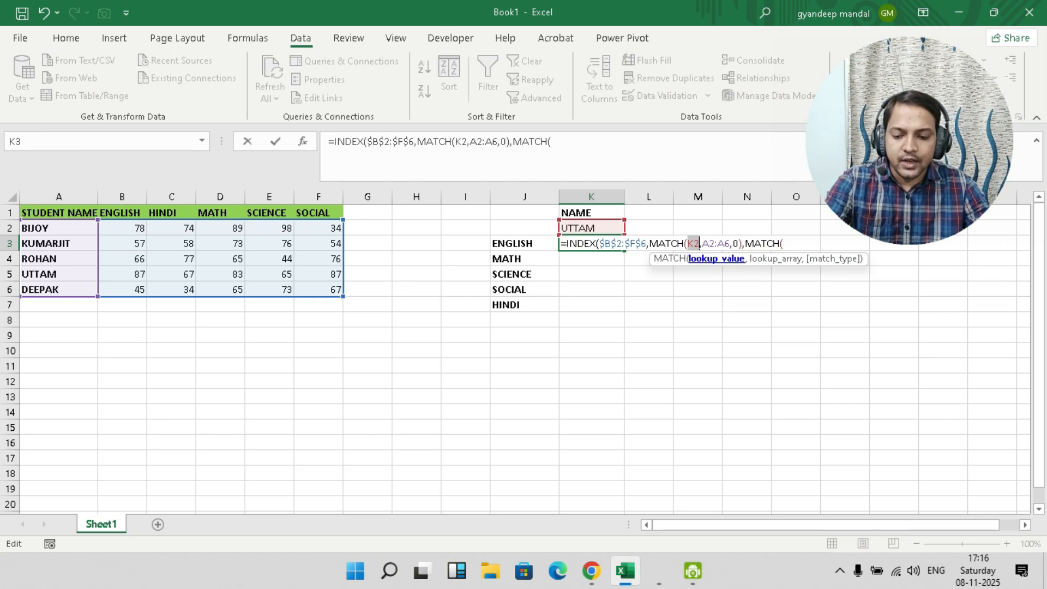
key("F4")
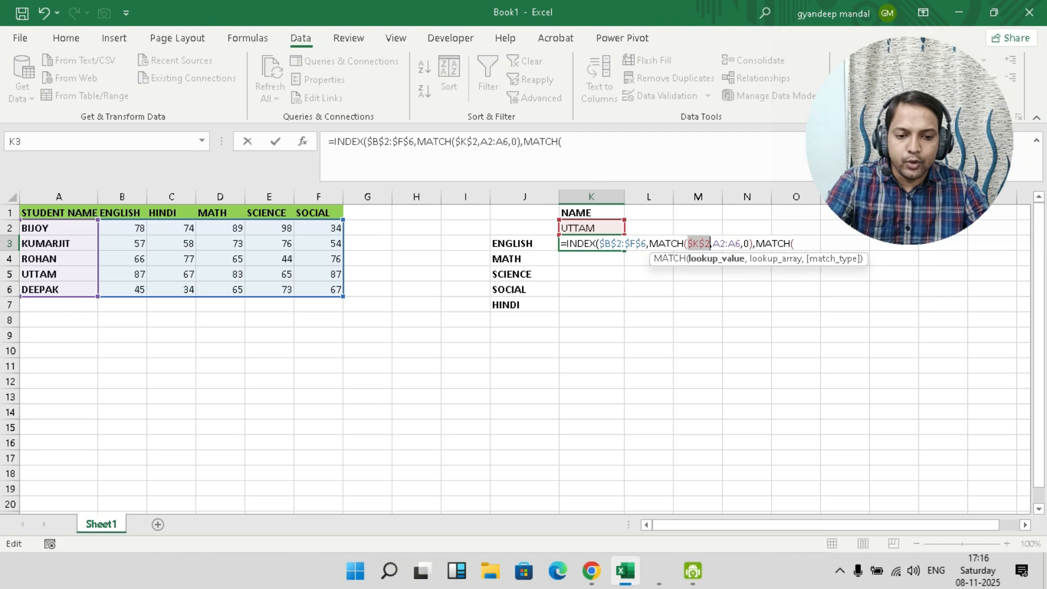
key("Right")
key("Right")
key("shift+Right")
key("shift+Right")
key("shift+Right")
key("shift+Right")
key("shift+Right")
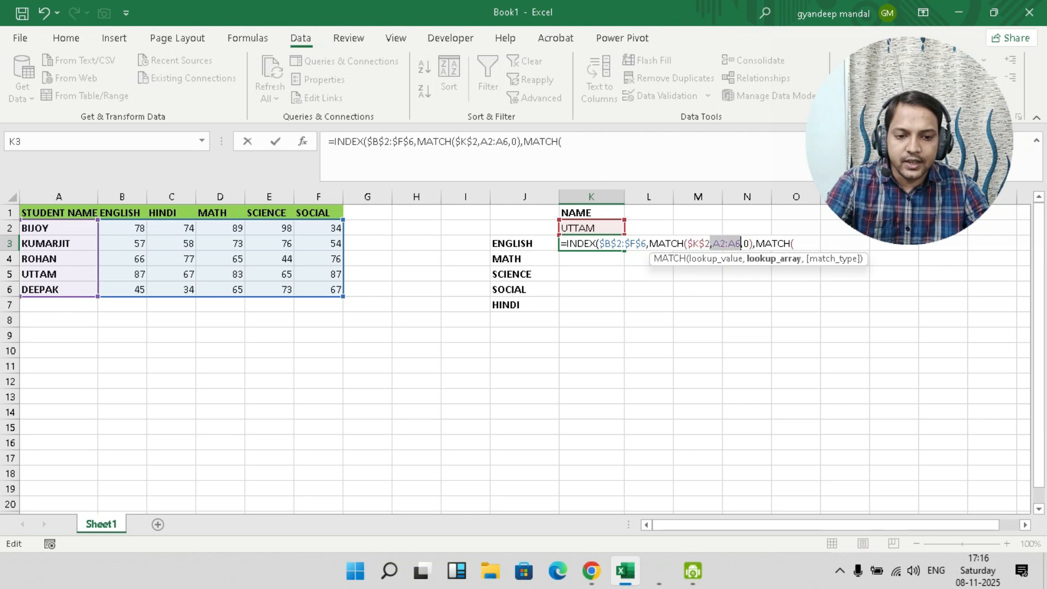
key("F4")
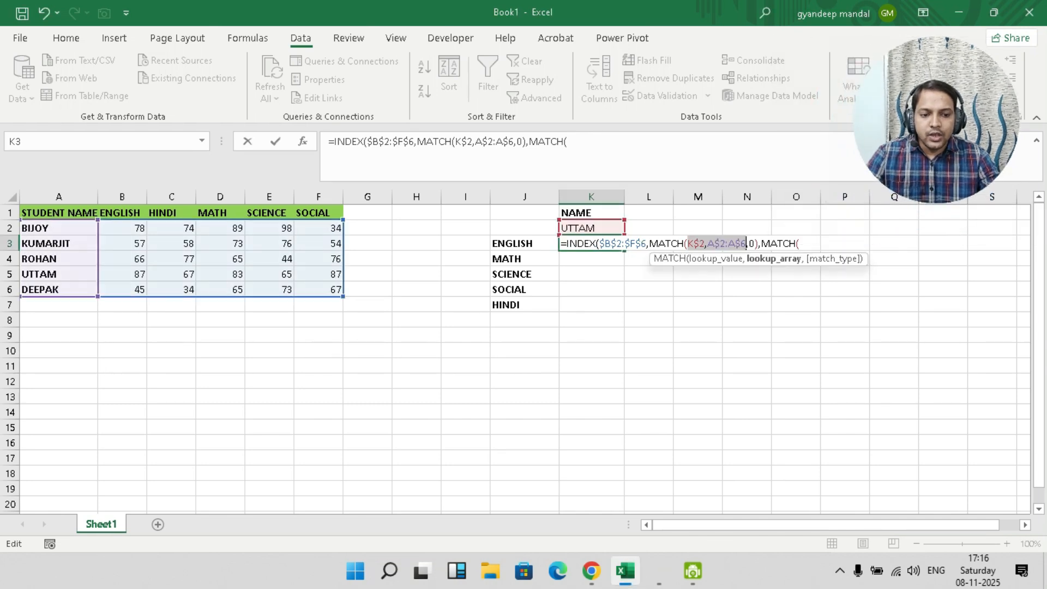
Complete the column argument as MATCH(J3,B1:F1,0) and add the closing parenthesis of the INDEX formula.
left_click(800, 243)
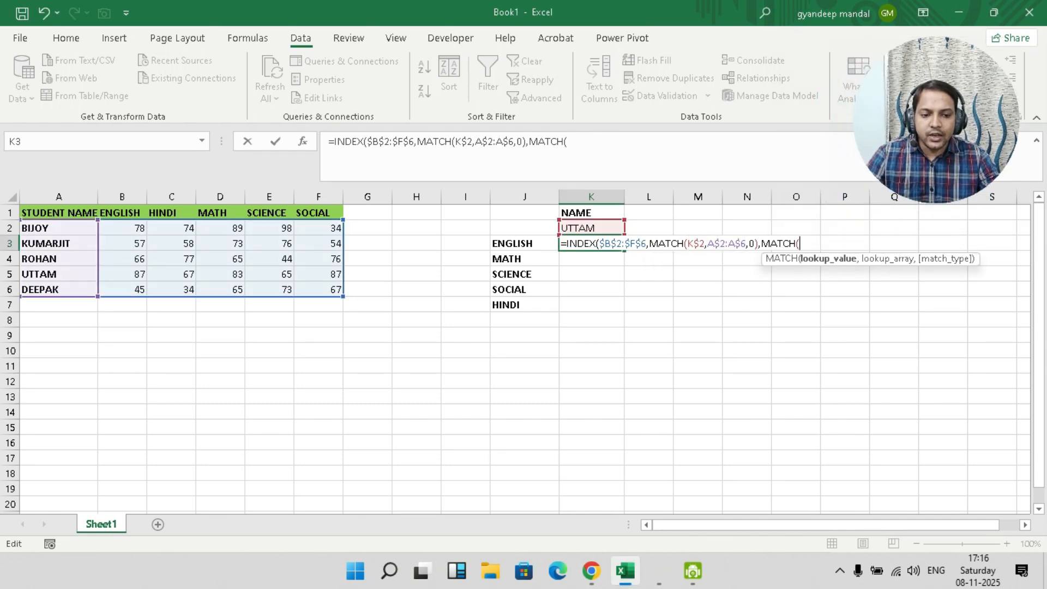
left_click(524, 243)
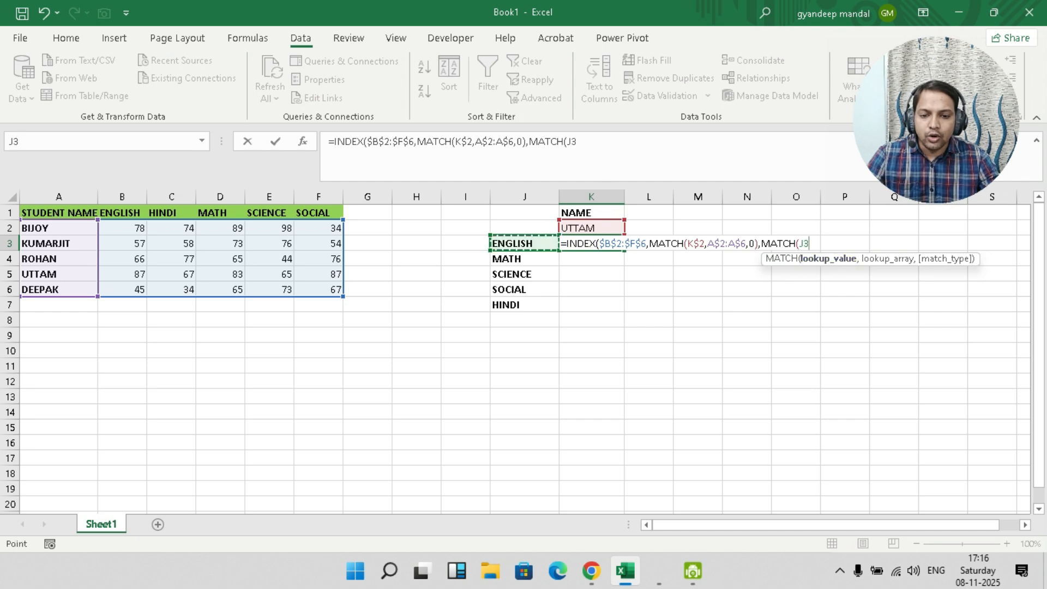
type(",")
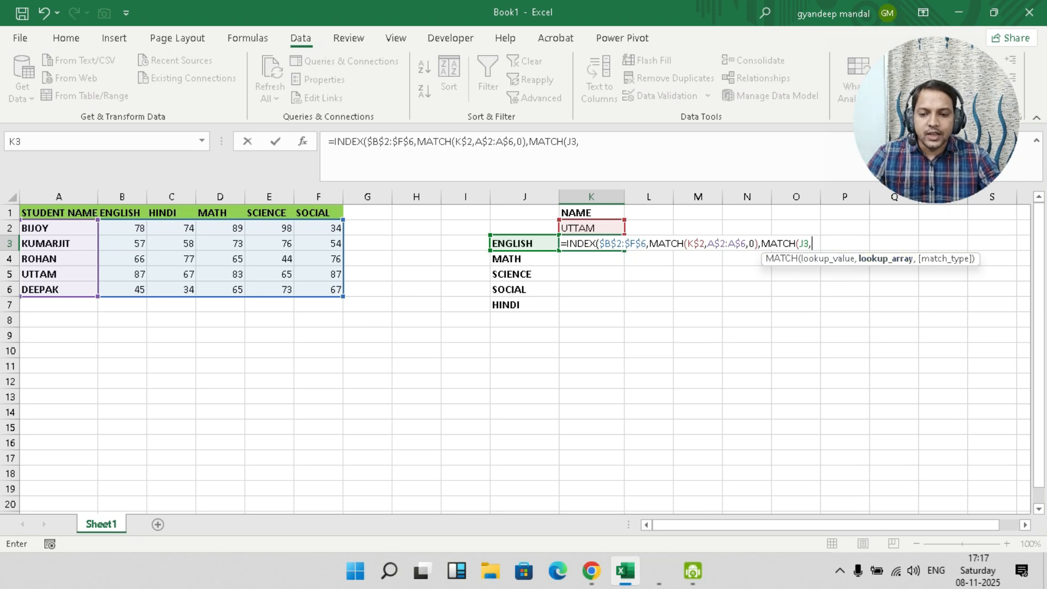
left_click_drag(122, 213, 327, 213)
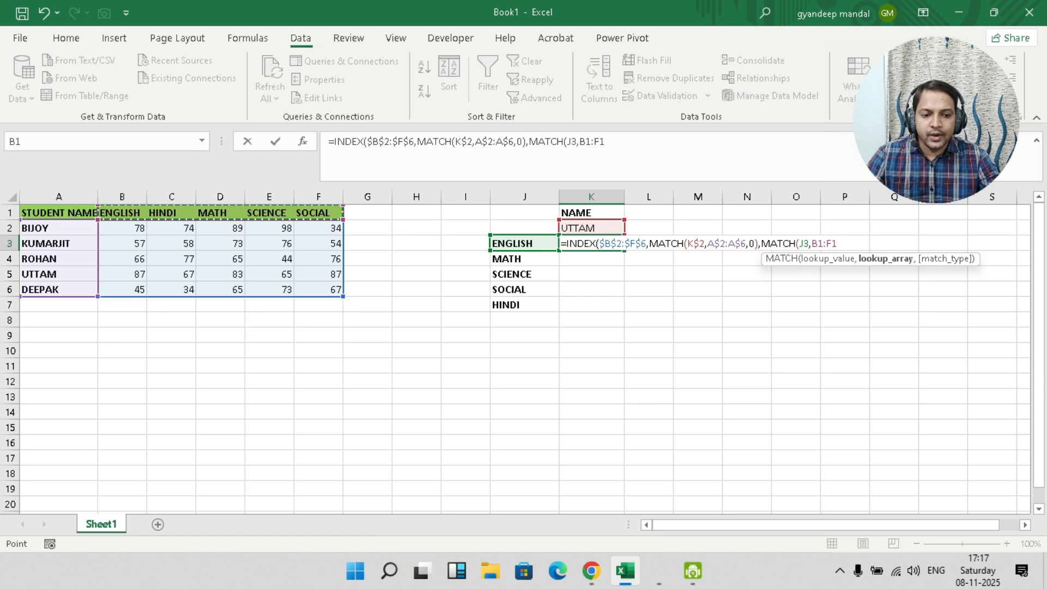
type(",0)")
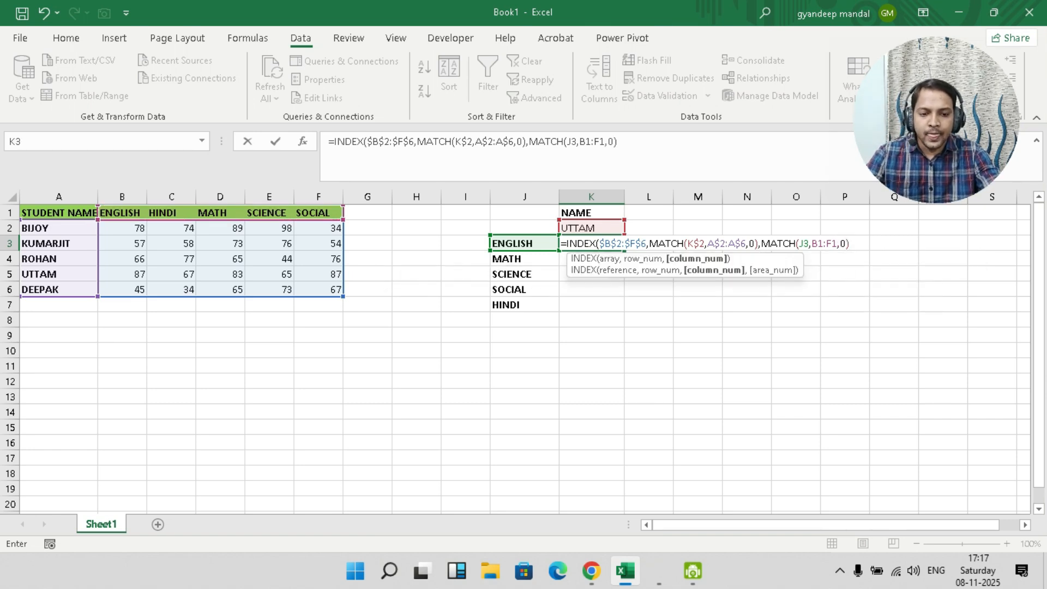
type(")")
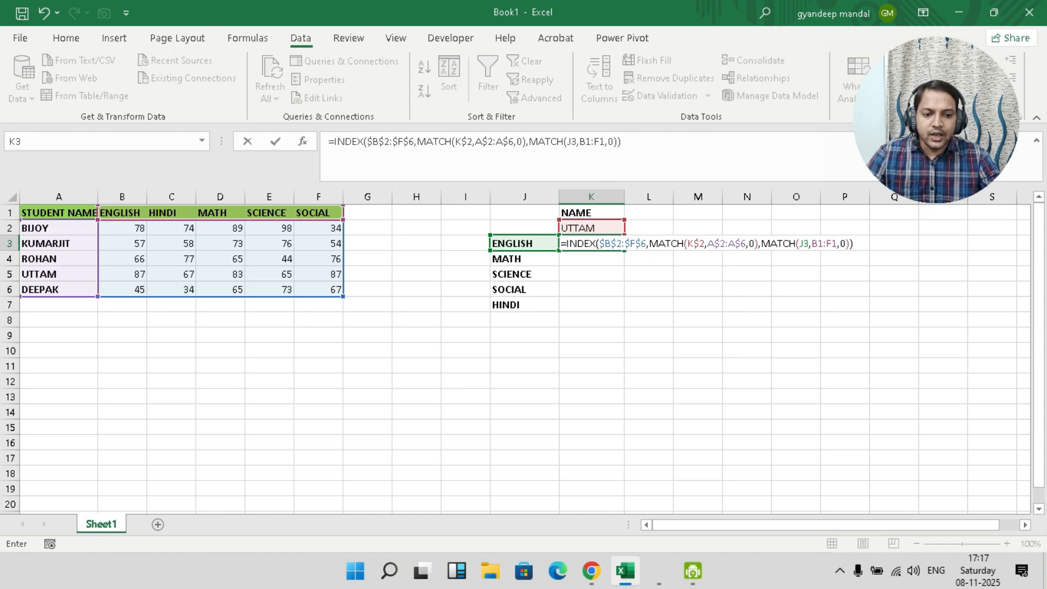
Make the second MATCH's lookup array absolute as $B$1:$F$1, keeping J3 relative, and enter the formula in K3.
left_click(800, 243)
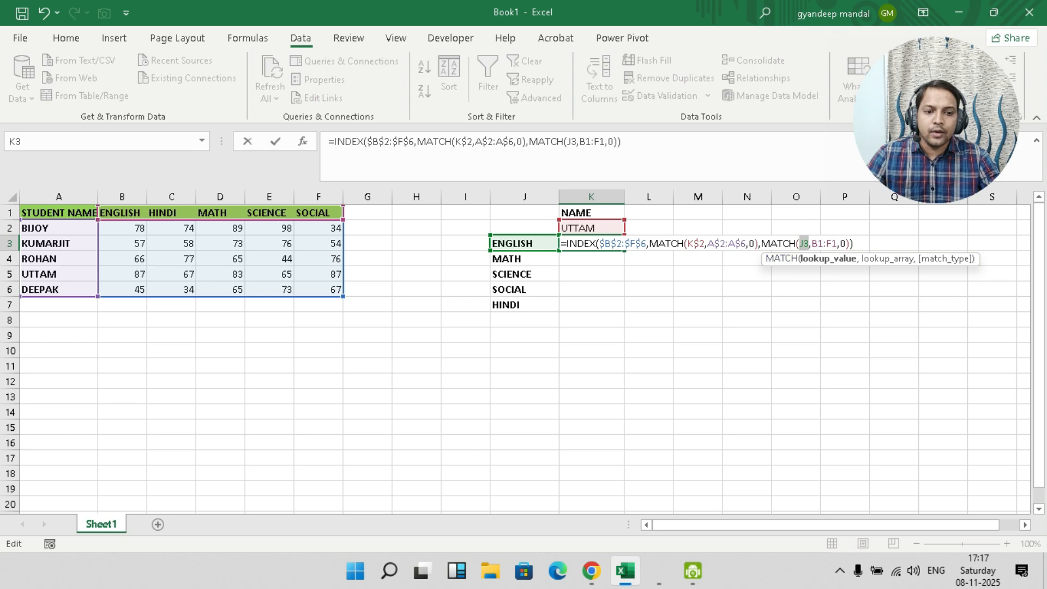
left_click_drag(811, 244, 837, 244)
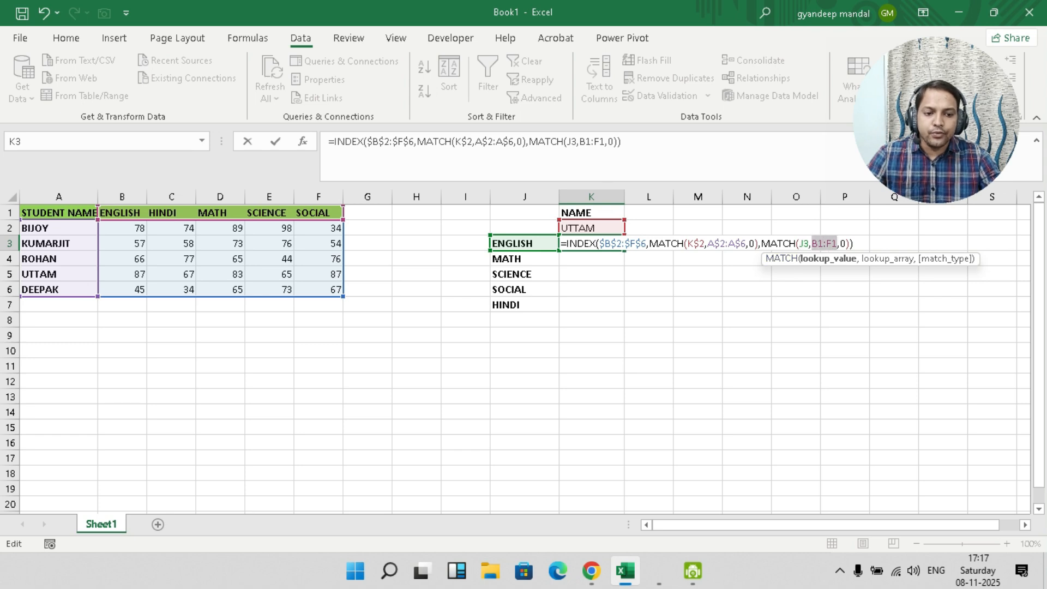
key("F4")
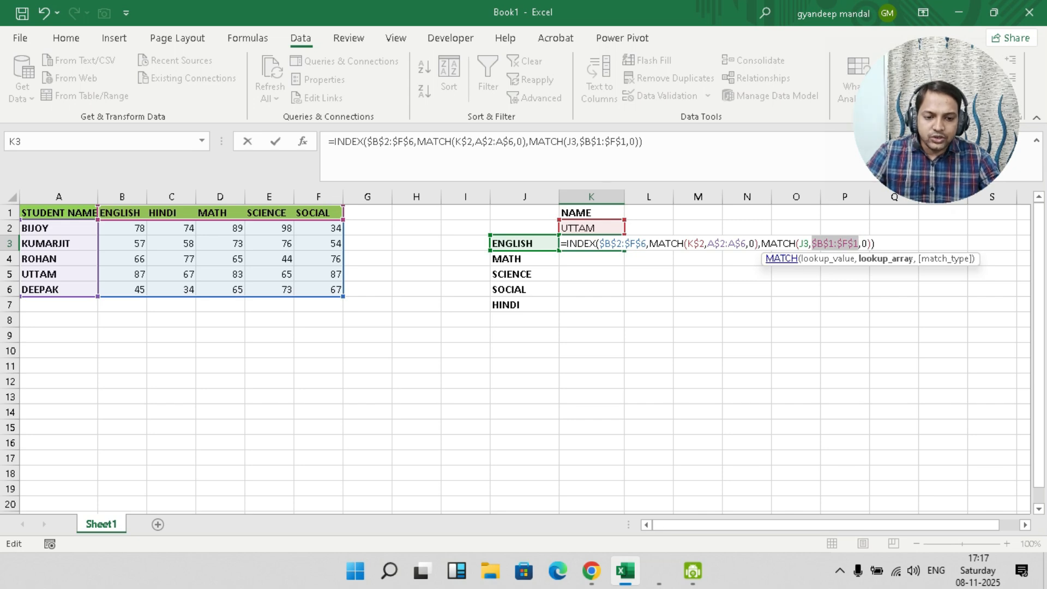
left_click(804, 243)
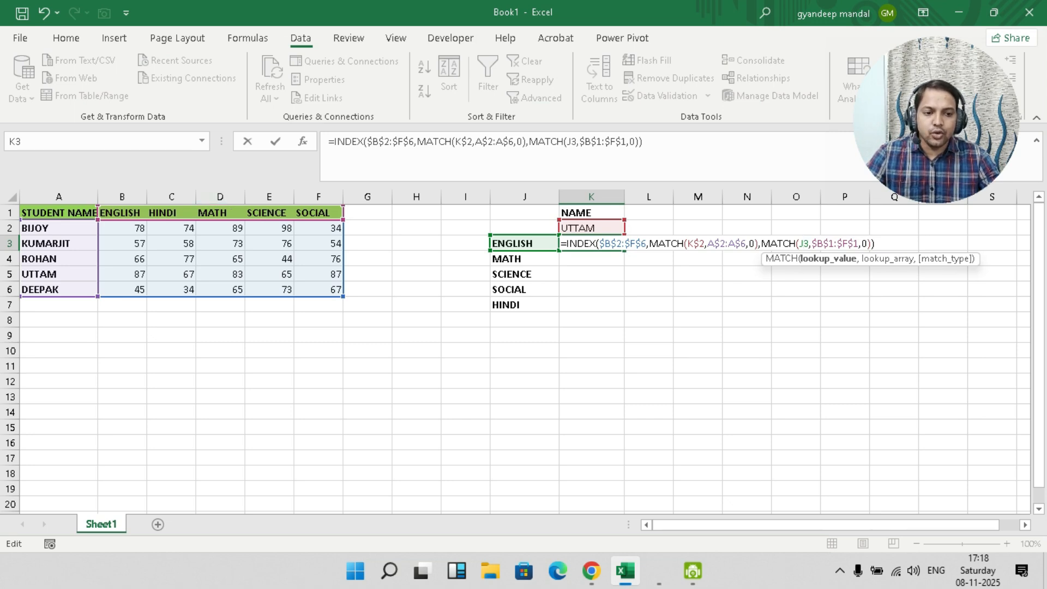
key("Return")
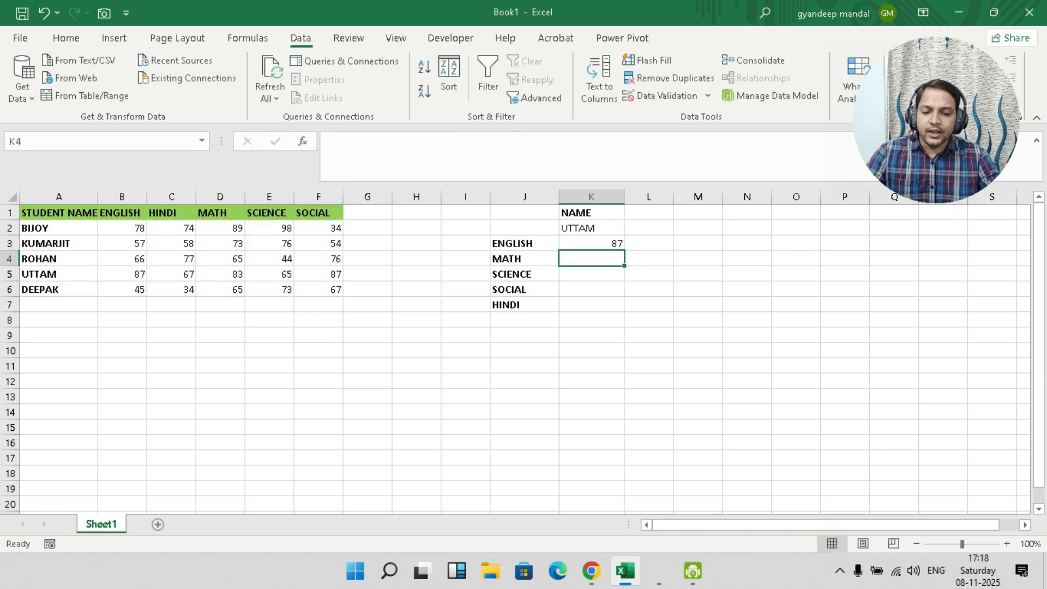
Fill the K3 formula down to K7 so that MATH, SCIENCE, SOCIAL and HINDI are looked up too.
left_click(591, 243)
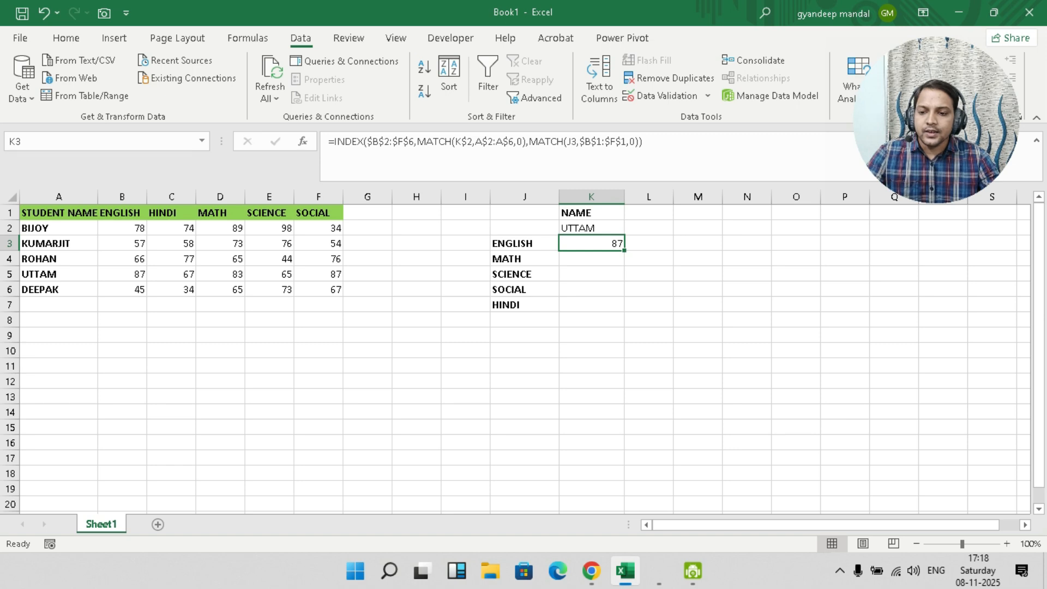
left_click_drag(624, 249, 624, 310)
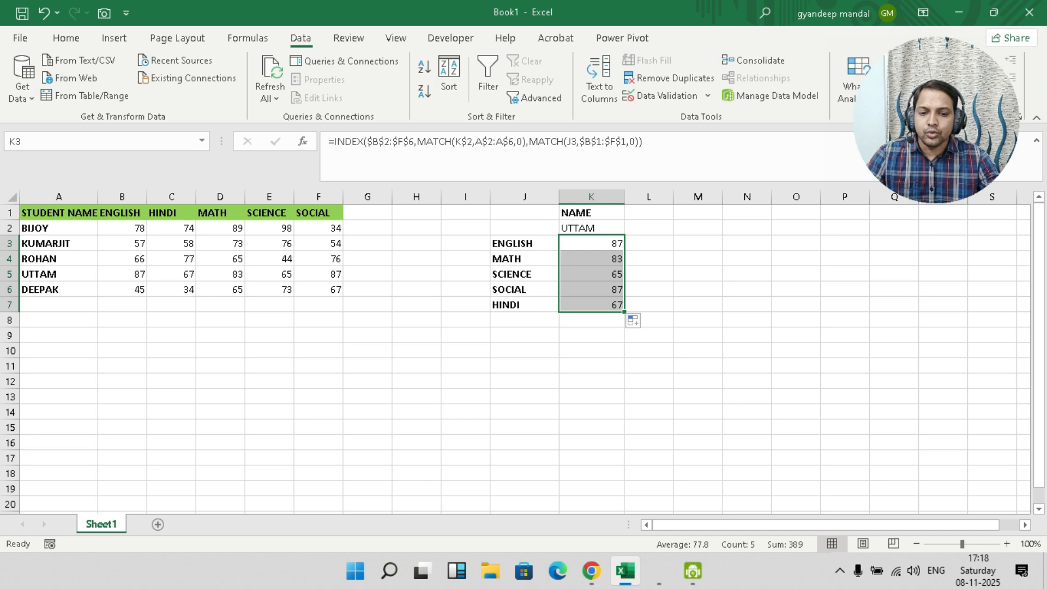
left_click(592, 306)
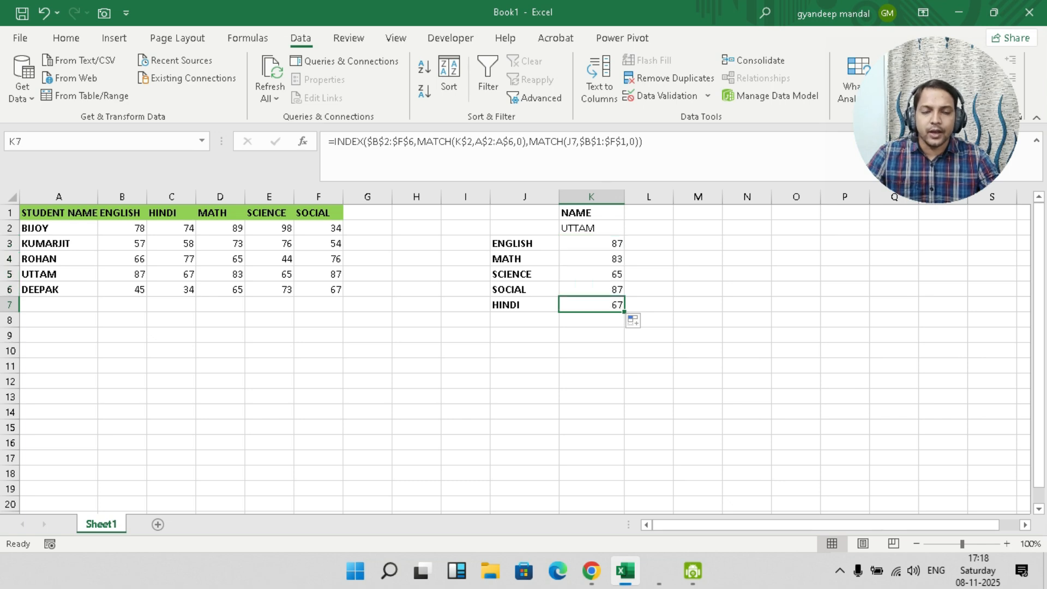